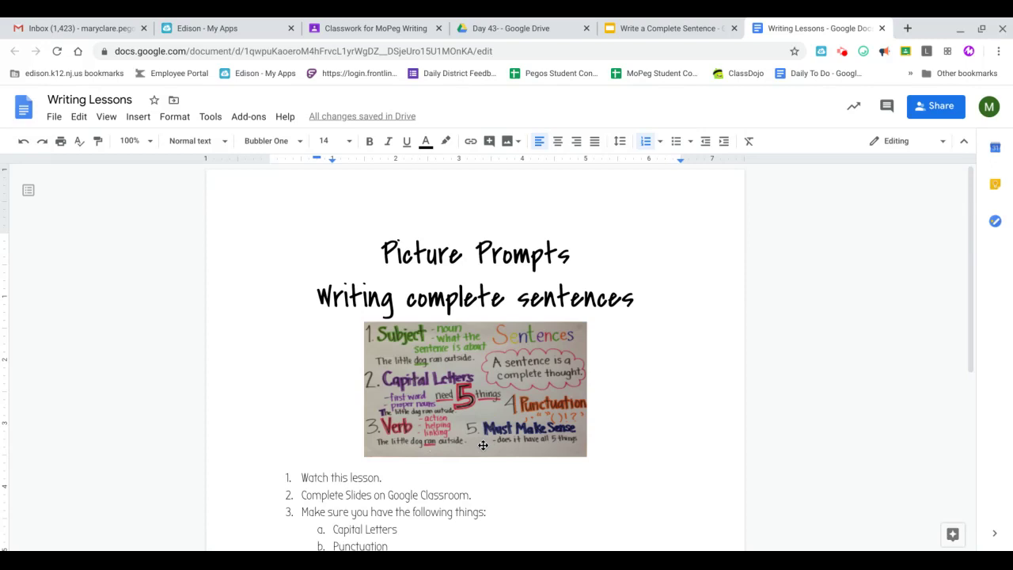
Switch to the Write a Complete Sentence presentation and fill the Who? box on slide 2 with "Duck".
{"action": "scroll", "coordinate": [483, 445], "scroll_direction": "down", "scroll_amount": 3}
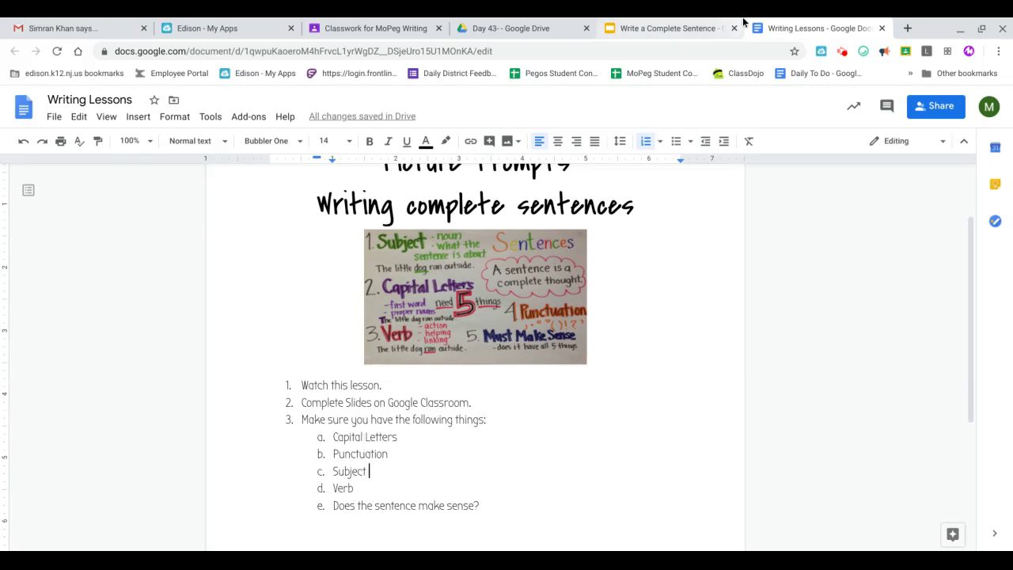
{"action": "left_click", "coordinate": [664, 28]}
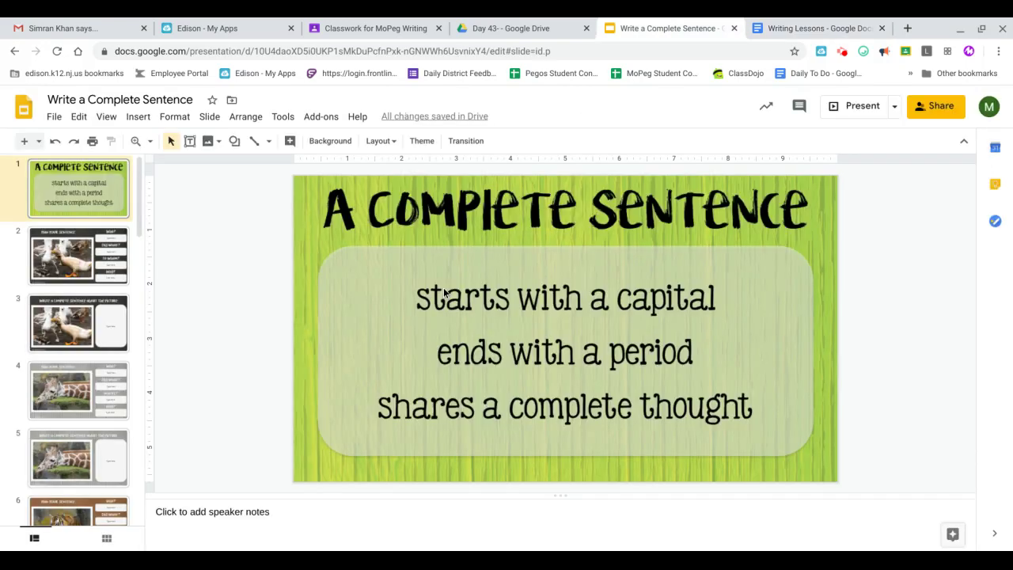
{"action": "left_click", "coordinate": [115, 266]}
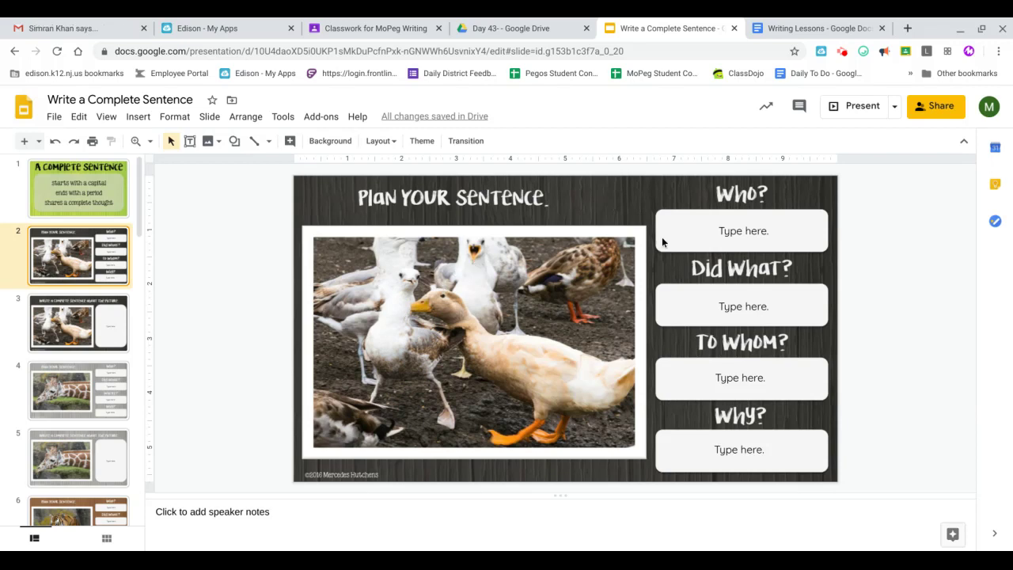
{"action": "left_click", "coordinate": [750, 234]}
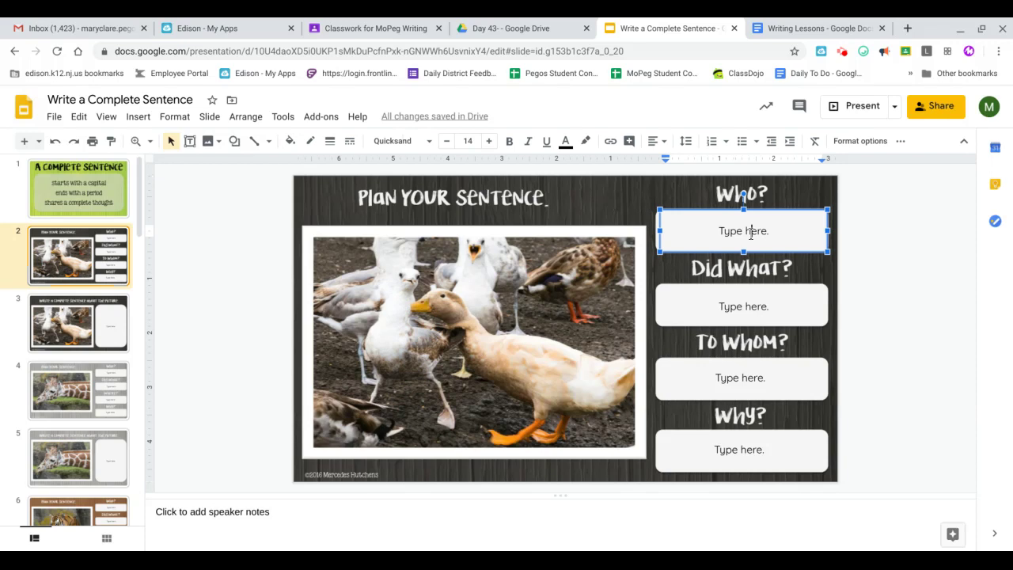
{"action": "triple_click", "coordinate": [750, 234]}
{"action": "type", "text": "Duc"}
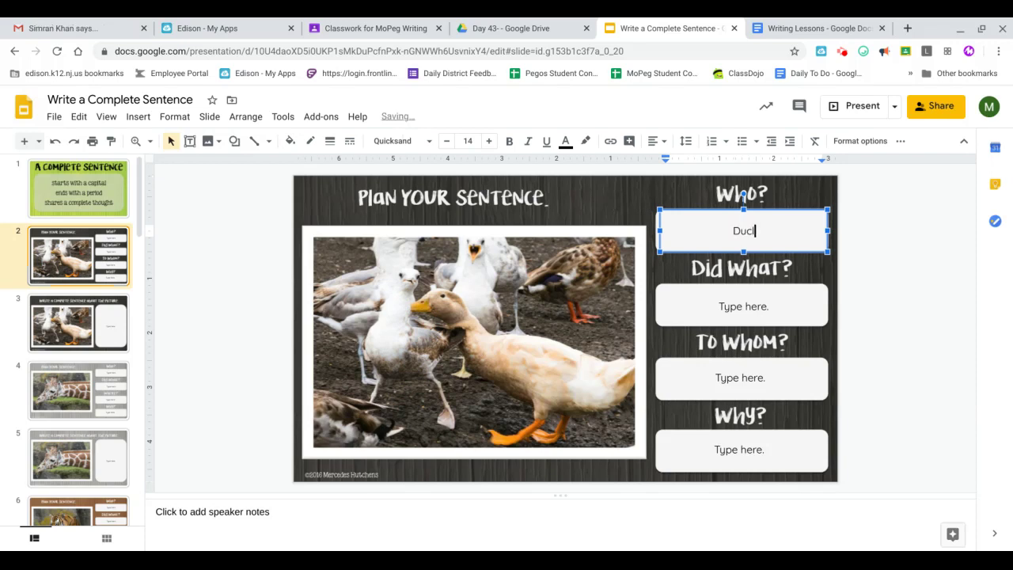
{"action": "type", "text": "k"}
Replace the placeholder in the Did What? box on slide 2 with "Hit".
{"action": "left_click", "coordinate": [718, 309]}
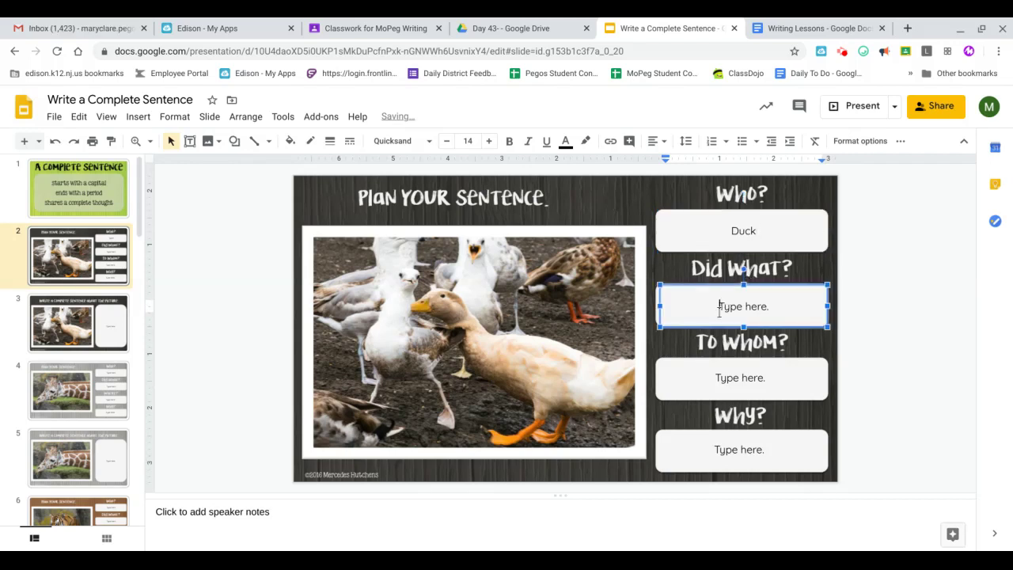
{"action": "double_click", "coordinate": [719, 311]}
{"action": "triple_click", "coordinate": [718, 312]}
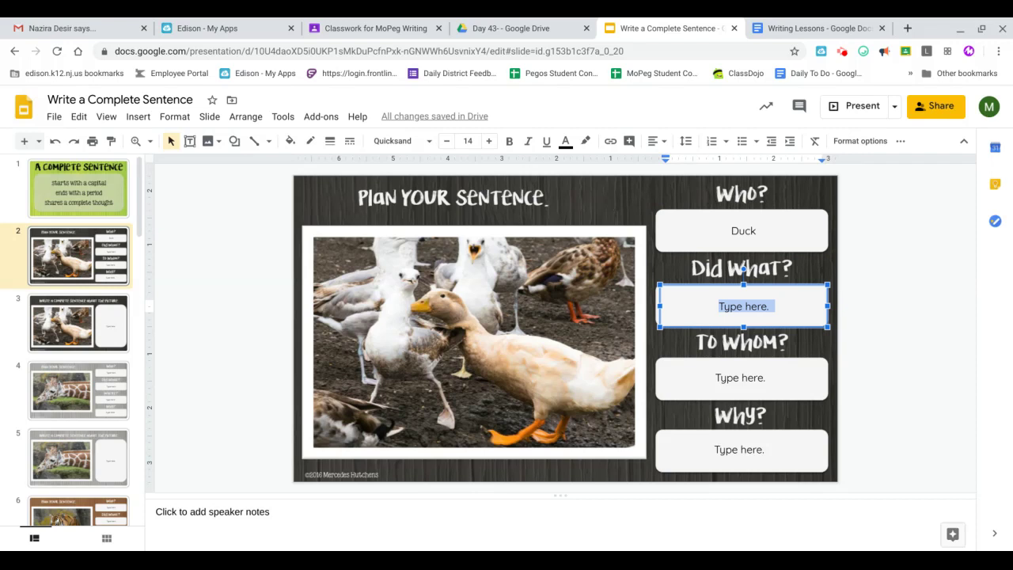
{"action": "type", "text": "Hit "}
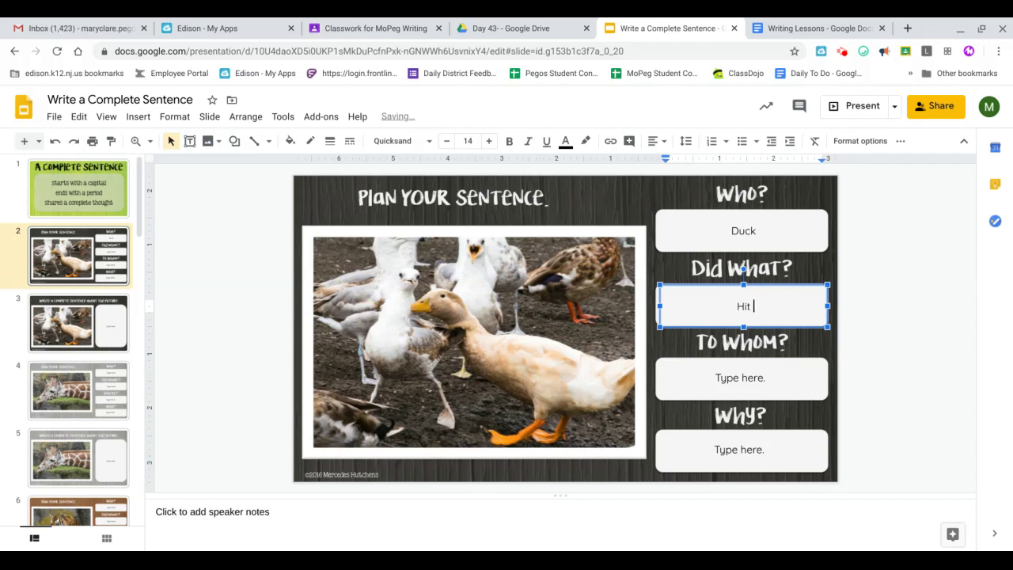
{"action": "type", "text": "seagull in the nec"}
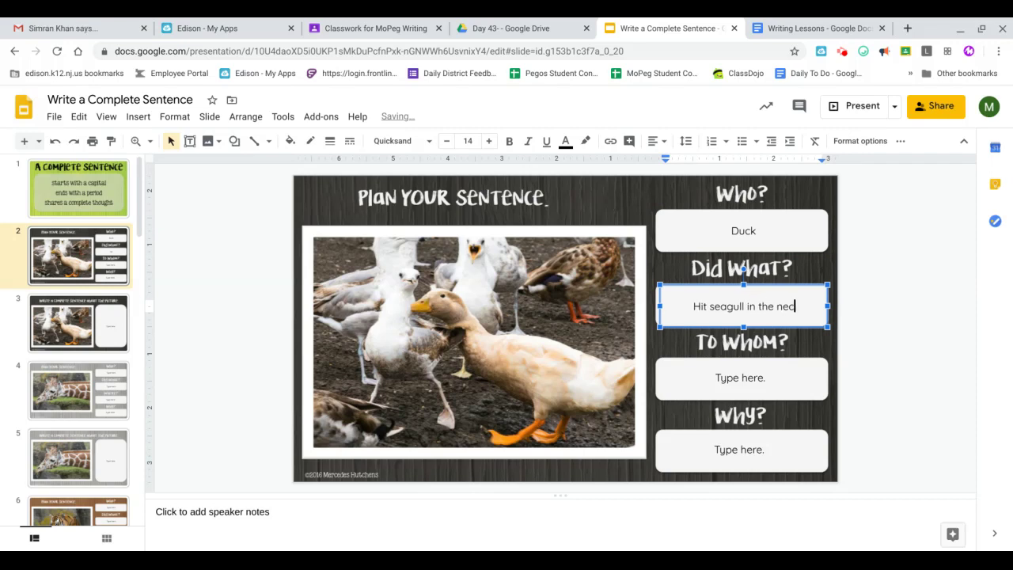
{"action": "type", "text": "k"}
{"action": "key", "text": "BackSpace"}
{"action": "key", "text": "BackSpace"}
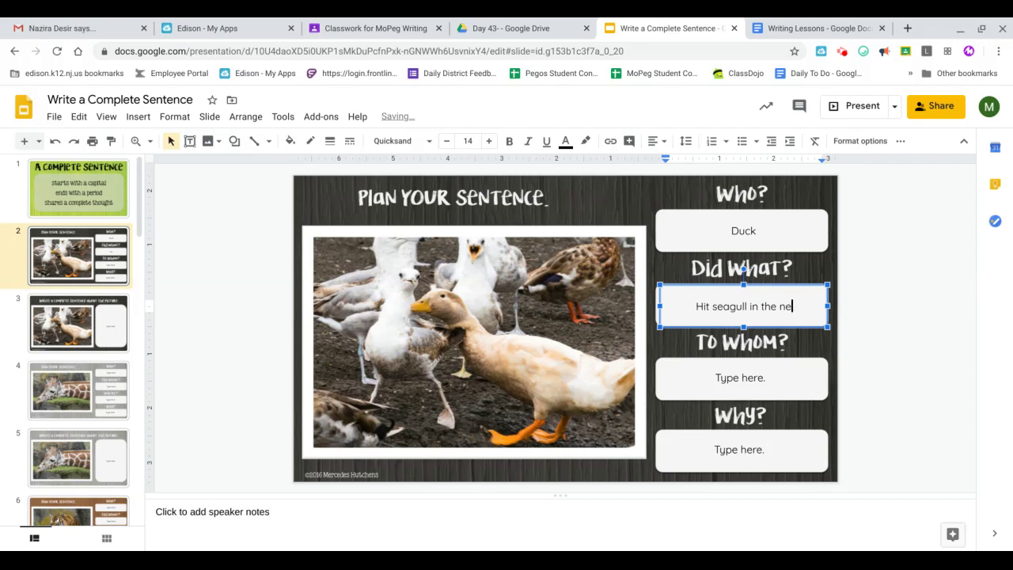
{"action": "key", "text": "BackSpace"}
{"action": "key", "text": "BackSpace"}
{"action": "key", "text": "BackSpace"}
{"action": "key", "text": "BackSpace"}
{"action": "key", "text": "BackSpace"}
{"action": "key", "text": "BackSpace"}
{"action": "key", "text": "BackSpace"}
{"action": "key", "text": "BackSpace"}
{"action": "key", "text": "BackSpace"}
{"action": "key", "text": "BackSpace"}
{"action": "key", "text": "BackSpace"}
{"action": "key", "text": "BackSpace"}
{"action": "key", "text": "BackSpace"}
{"action": "key", "text": "BackSpace"}
{"action": "key", "text": "BackSpace"}
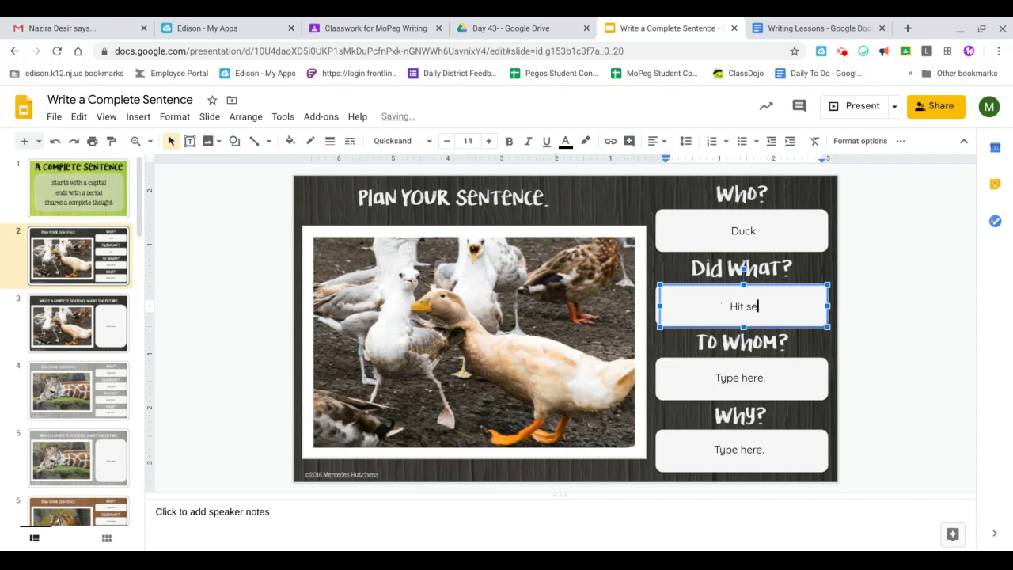
{"action": "key", "text": "BackSpace"}
{"action": "key", "text": "BackSpace"}
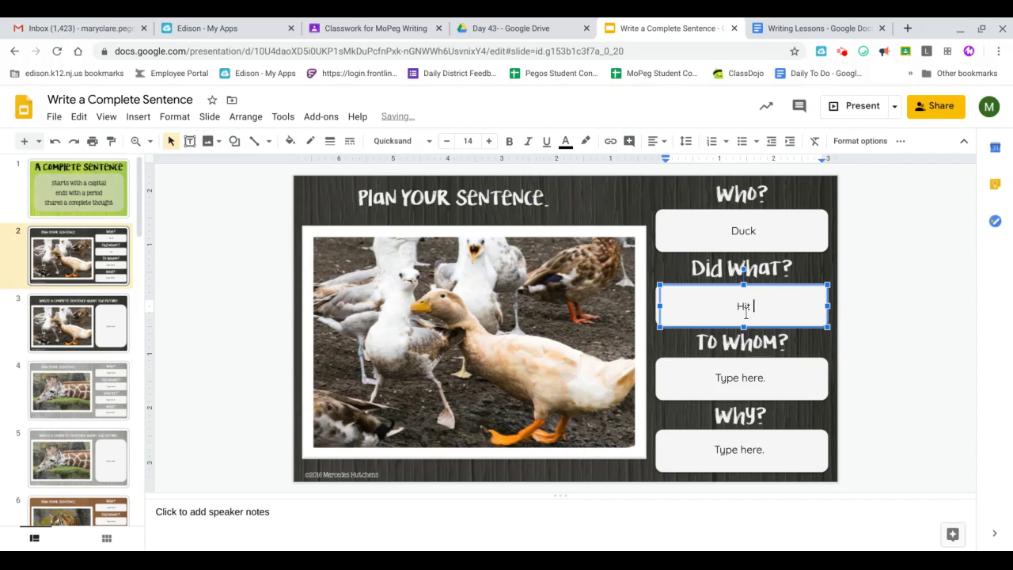
Replace the placeholder in the To Whom? box on slide 2 with "seagull".
{"action": "left_click", "coordinate": [735, 376]}
{"action": "triple_click", "coordinate": [734, 377]}
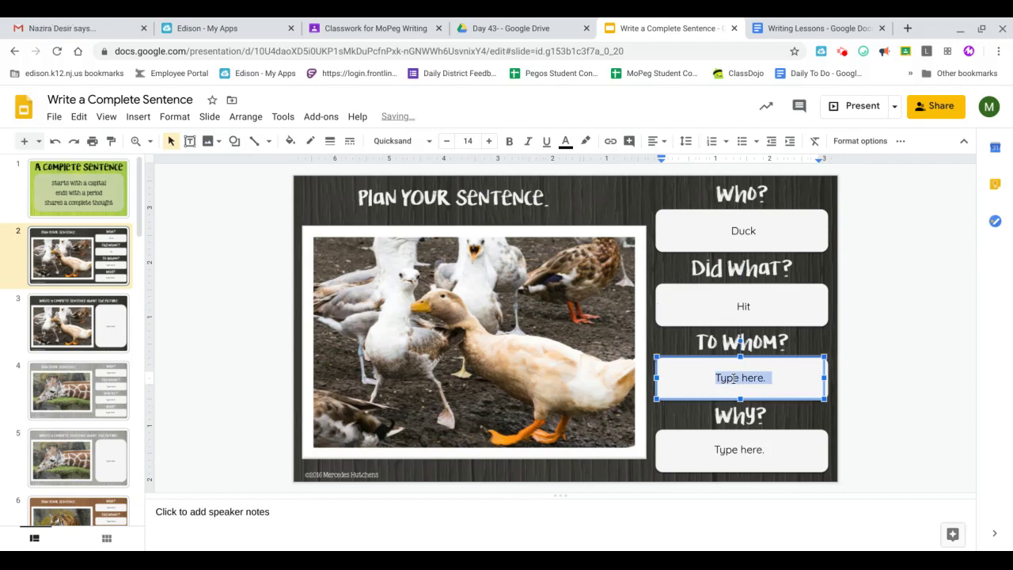
{"action": "type", "text": "sue"}
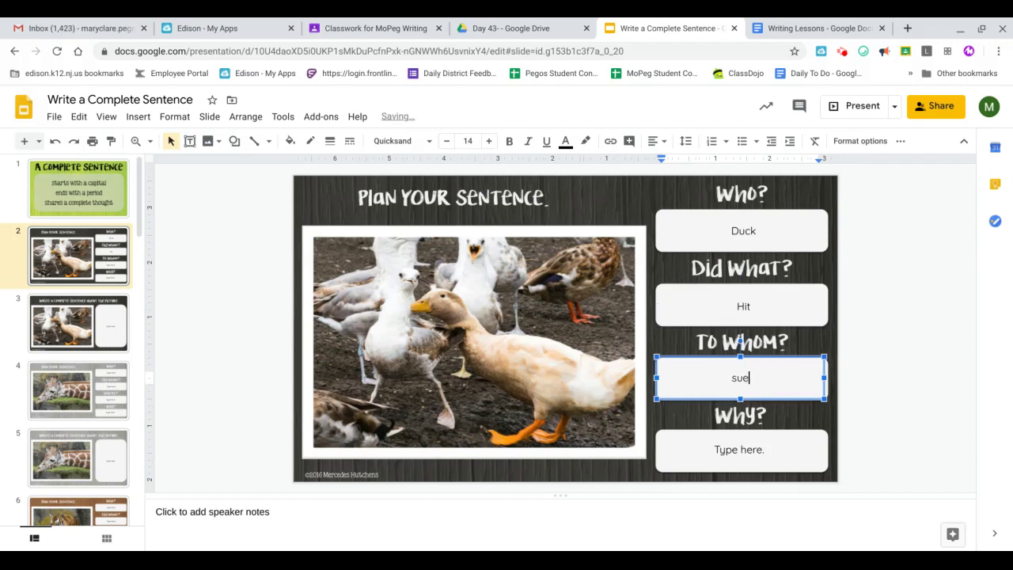
{"action": "key", "text": "BackSpace"}
{"action": "key", "text": "BackSpace"}
{"action": "type", "text": "eagull"}
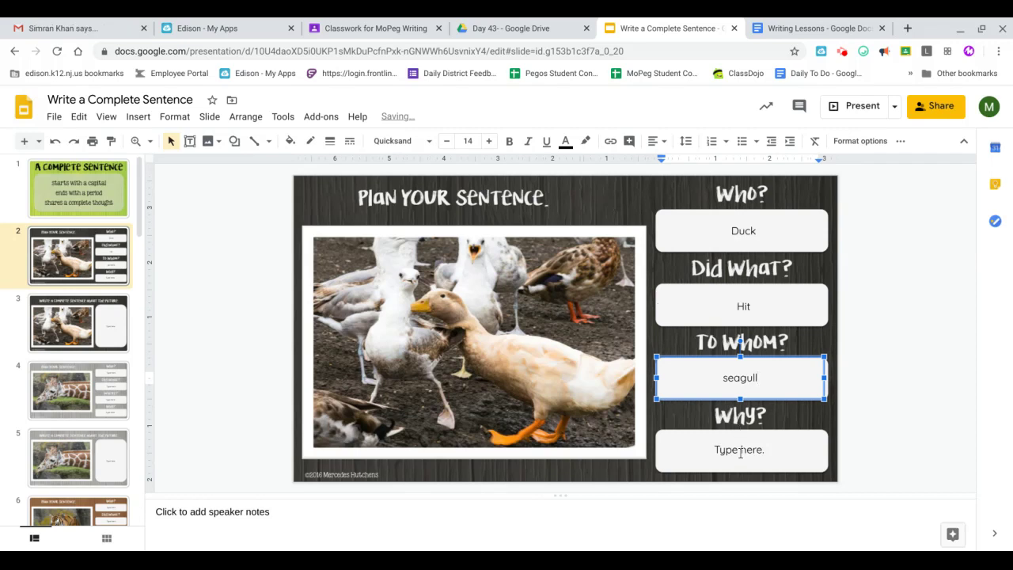
Replace the placeholder in the Why? box on slide 2 with "Because he was grabbing his food. .".
{"action": "left_click", "coordinate": [739, 450]}
{"action": "double_click", "coordinate": [739, 450]}
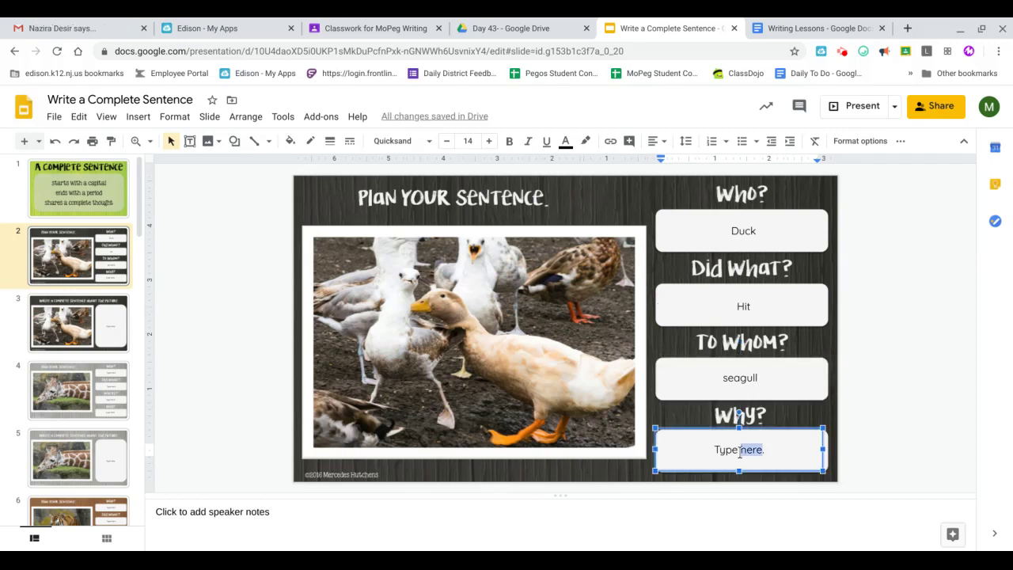
{"action": "key", "text": "BackSpace"}
{"action": "key", "text": "BackSpace"}
{"action": "key", "text": "BackSpace"}
{"action": "key", "text": "BackSpace"}
{"action": "key", "text": "BackSpace"}
{"action": "key", "text": "BackSpace"}
{"action": "key", "text": "Delete"}
{"action": "type", "text": "bec"}
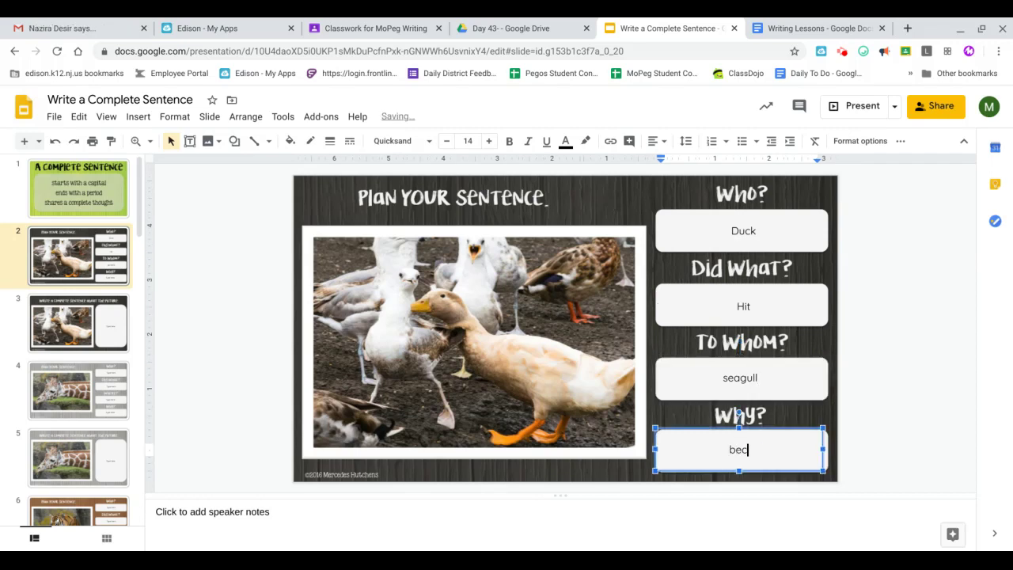
{"action": "type", "text": "ause he wa"}
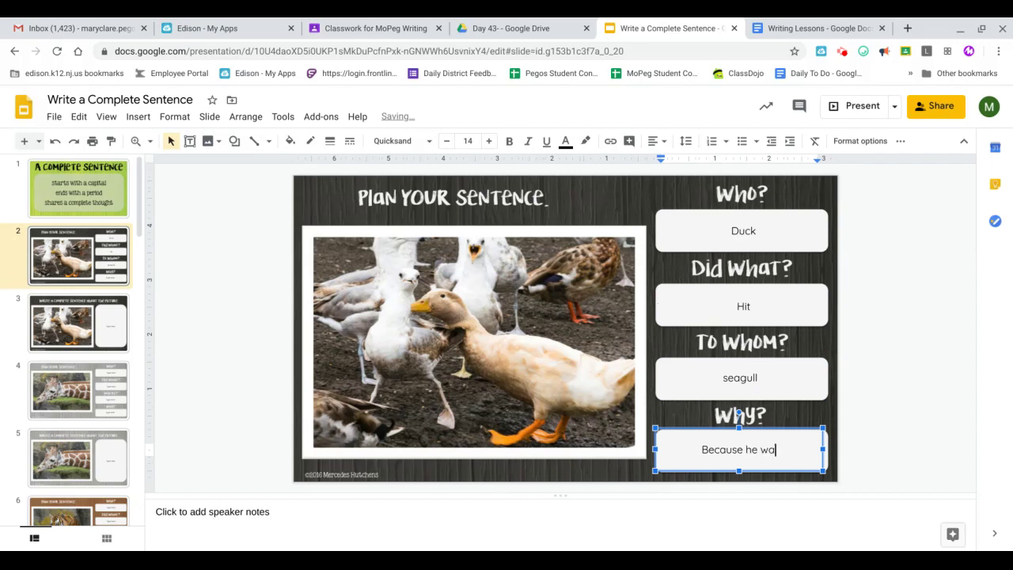
{"action": "type", "text": "s gr"}
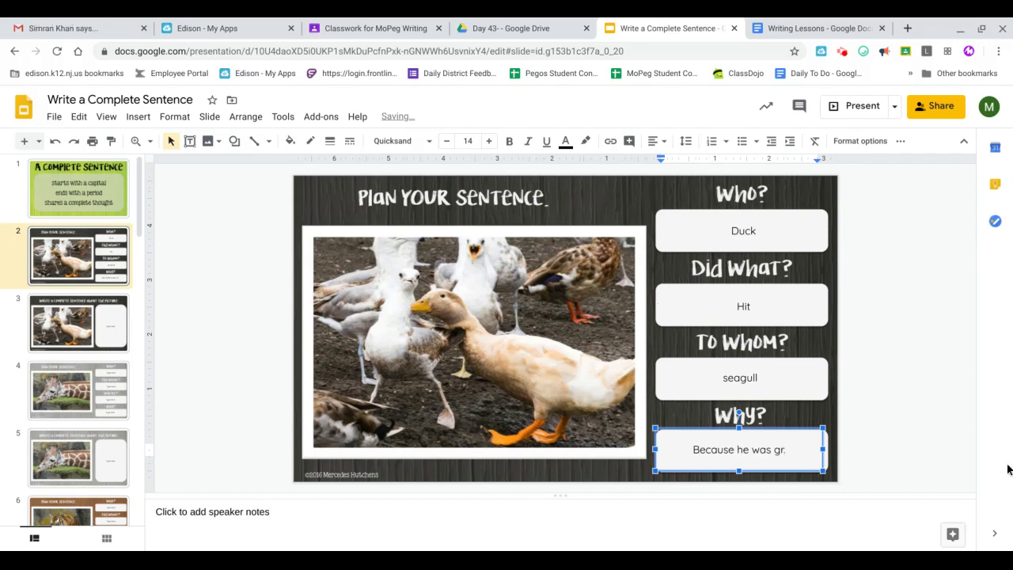
{"action": "type", "text": "abbi"}
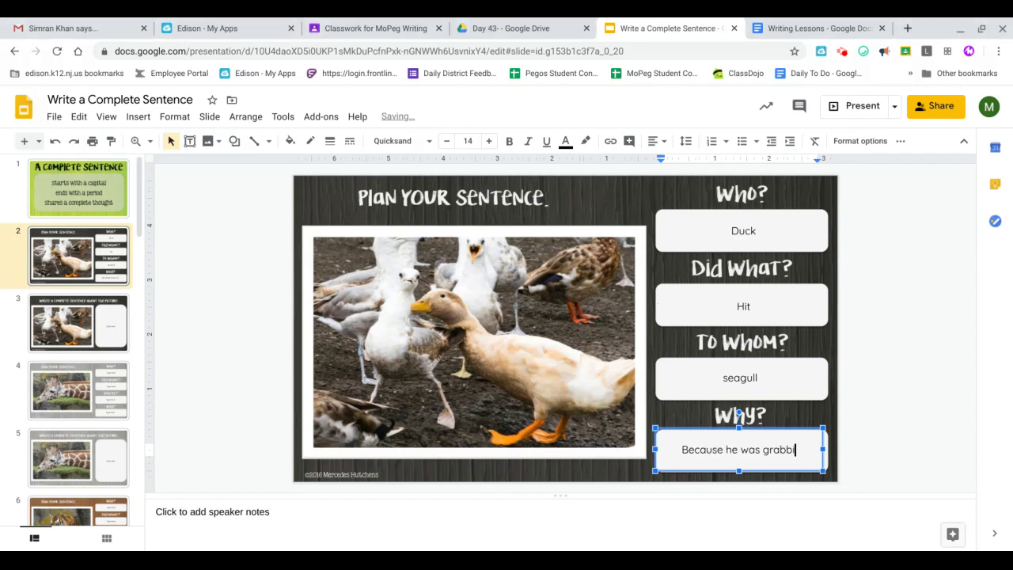
{"action": "type", "text": "ng his food. ."}
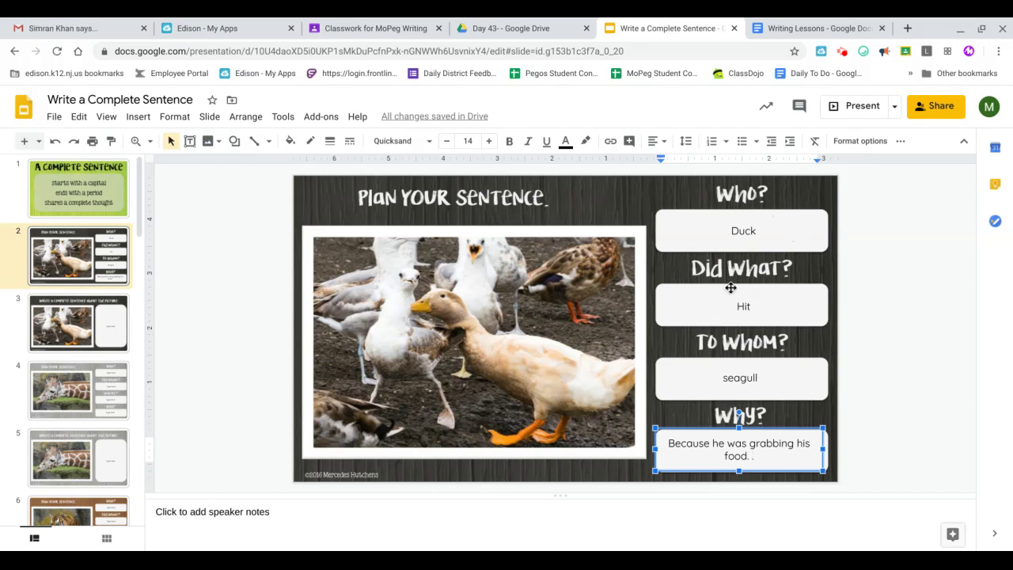
{"action": "key", "text": "BackSpace"}
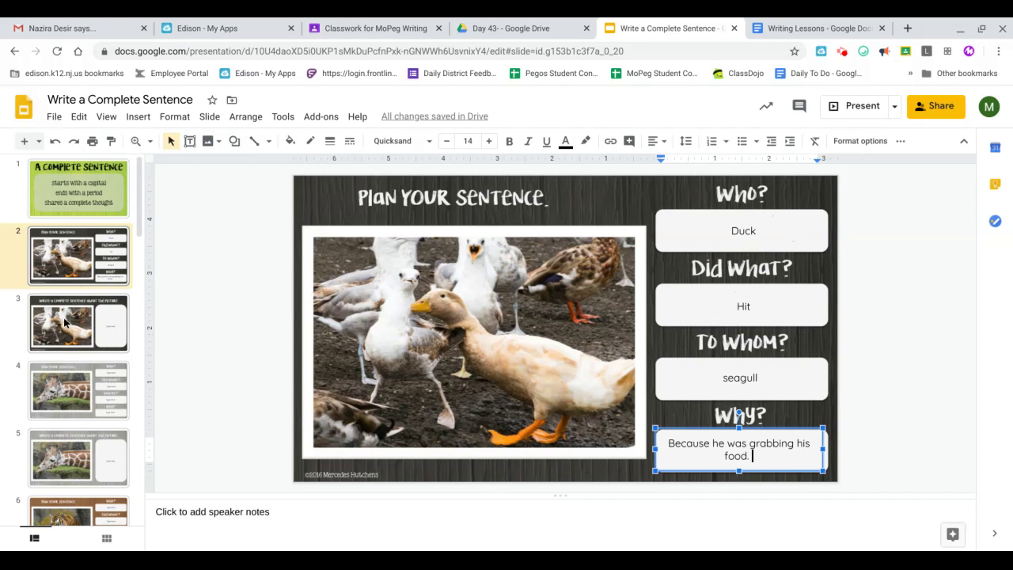
{"action": "type", "text": "."}
On slide 3, replace the placeholder beside the picture with "Duck hit seagull in the neck because he grabbed his food.".
{"action": "left_click", "coordinate": [65, 322]}
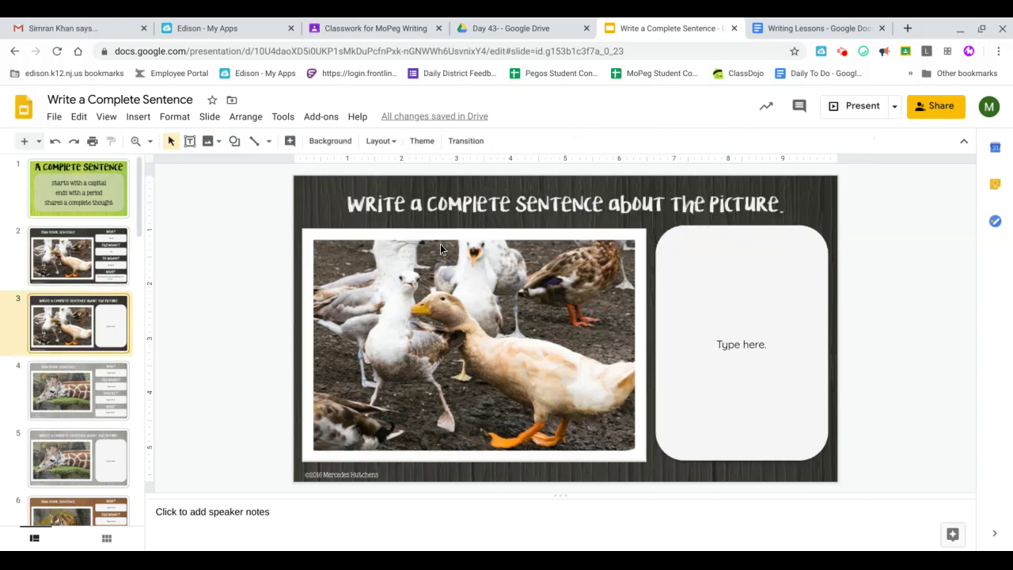
{"action": "triple_click", "coordinate": [744, 349]}
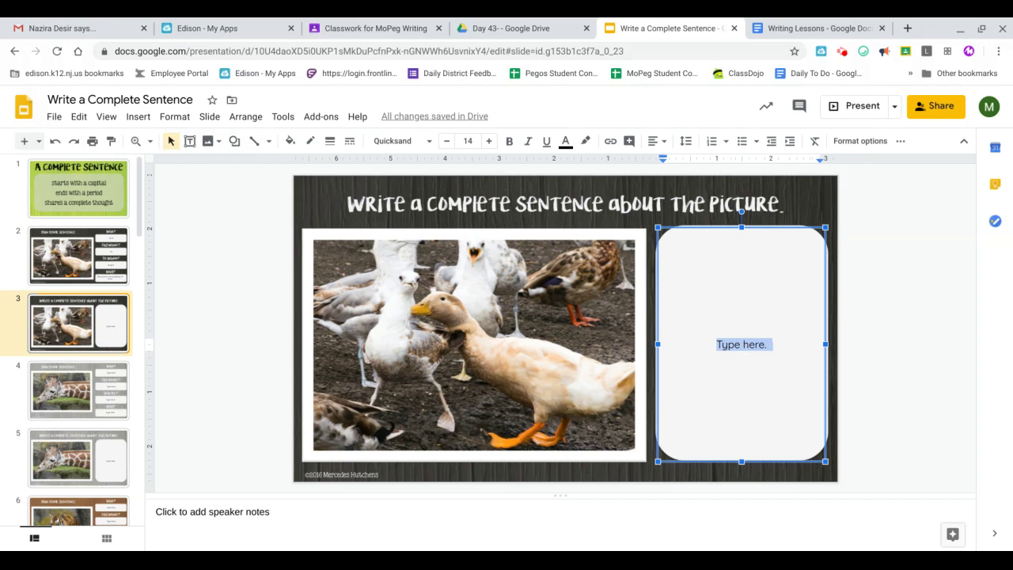
{"action": "key", "text": "BackSpace"}
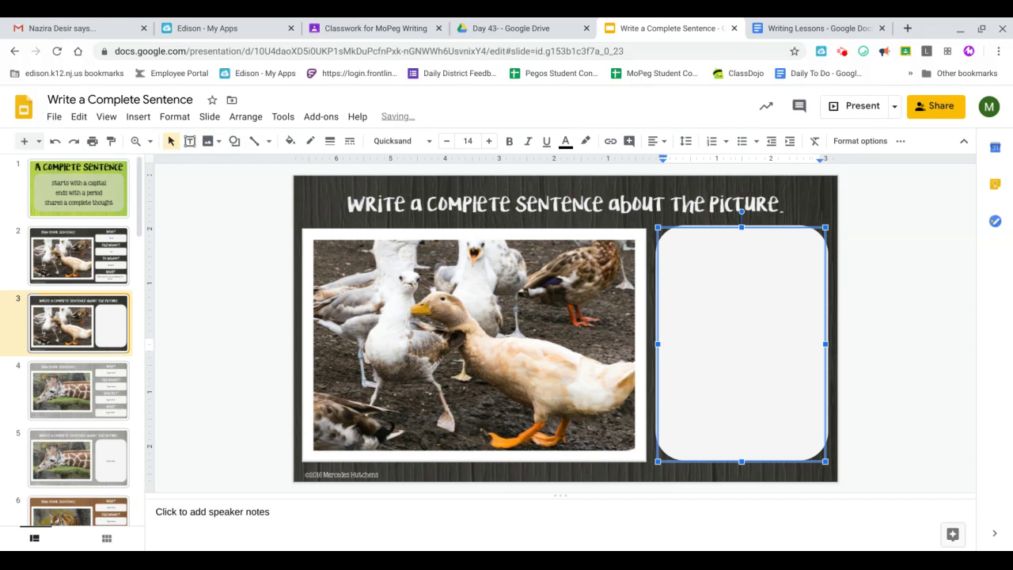
{"action": "type", "text": "D"}
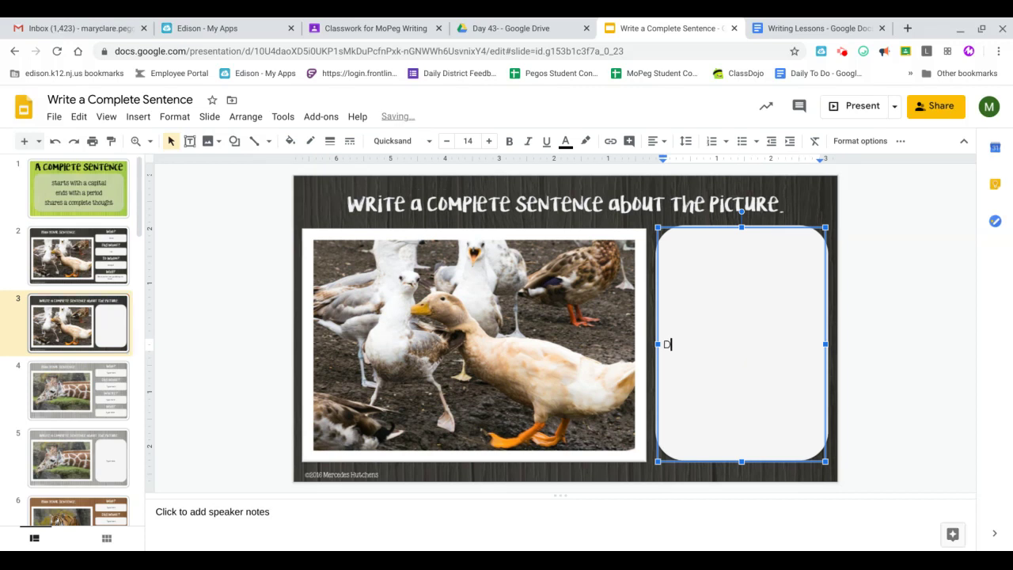
{"action": "type", "text": "uck hit "}
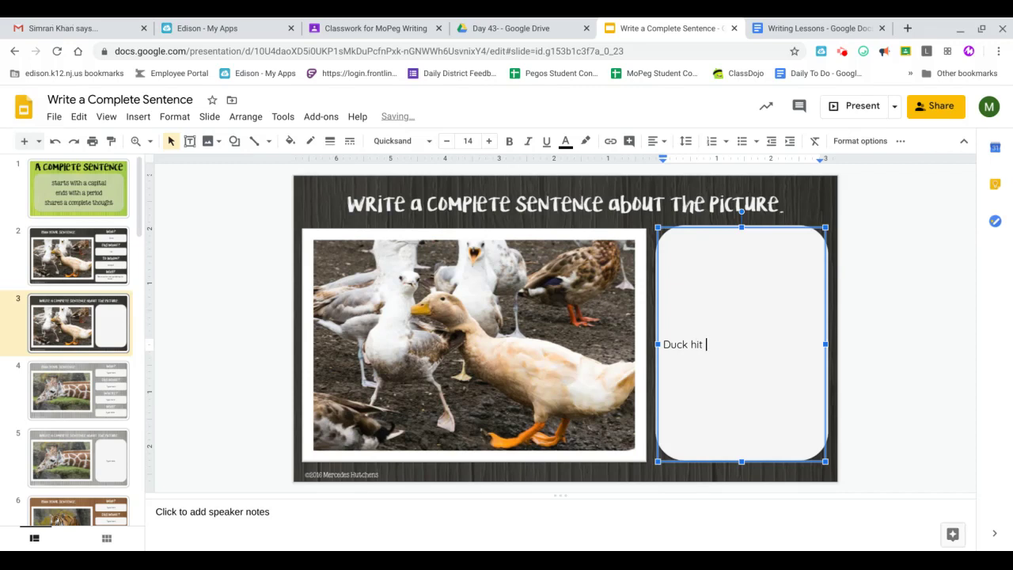
{"action": "type", "text": "seagull in the neck bec"}
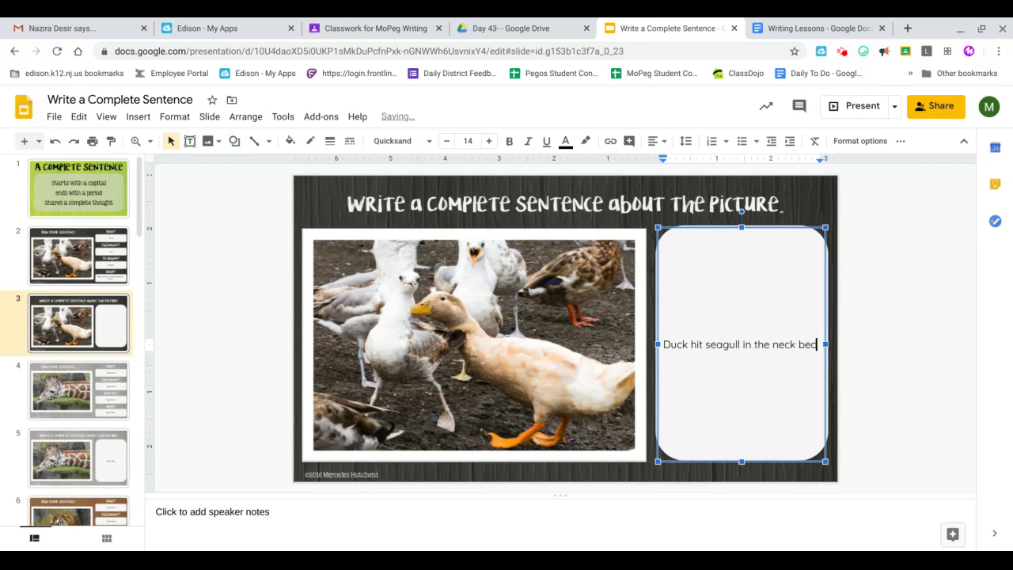
{"action": "type", "text": "ause he grabbe"}
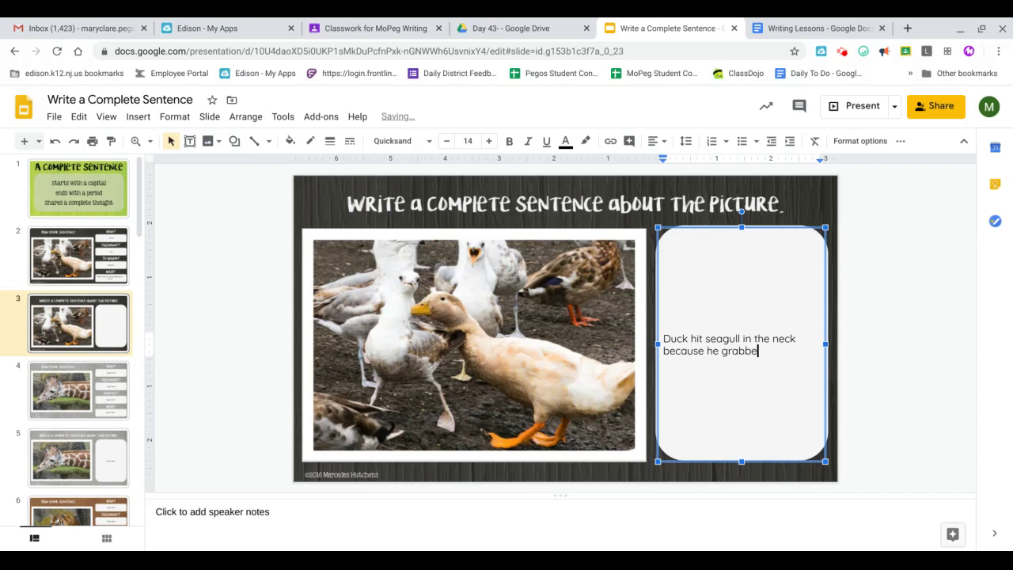
{"action": "type", "text": "d his food."}
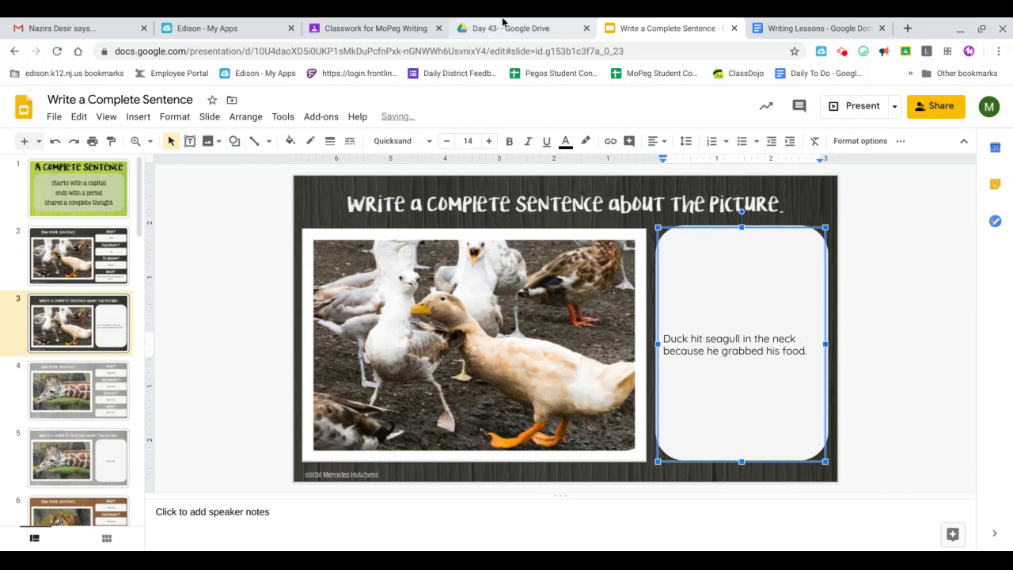
Review the plan on slide 2 and the sentence on slide 3 against the sentence checklist in the Writing Lessons document.
{"action": "left_click", "coordinate": [115, 231]}
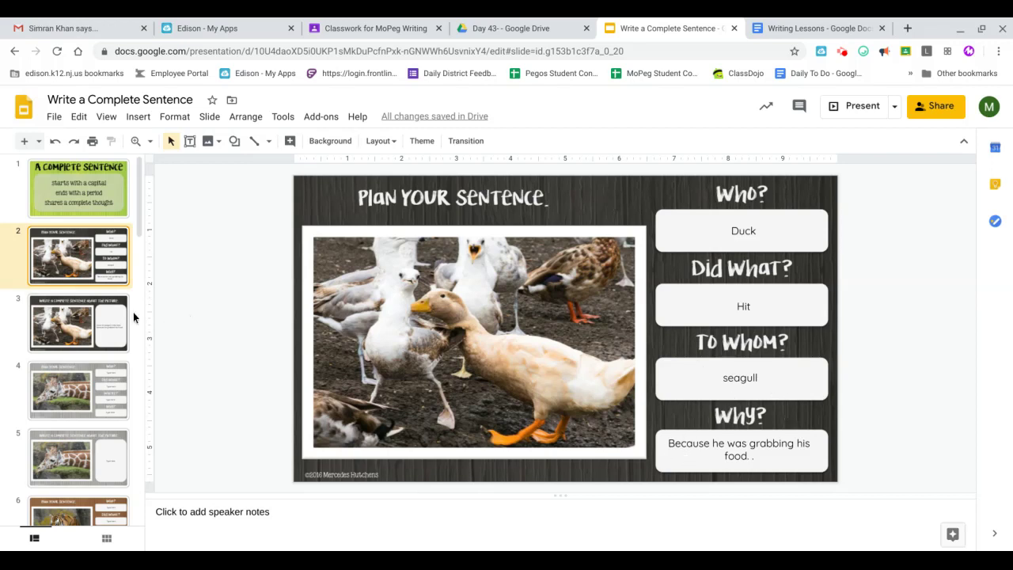
{"action": "left_click", "coordinate": [108, 320]}
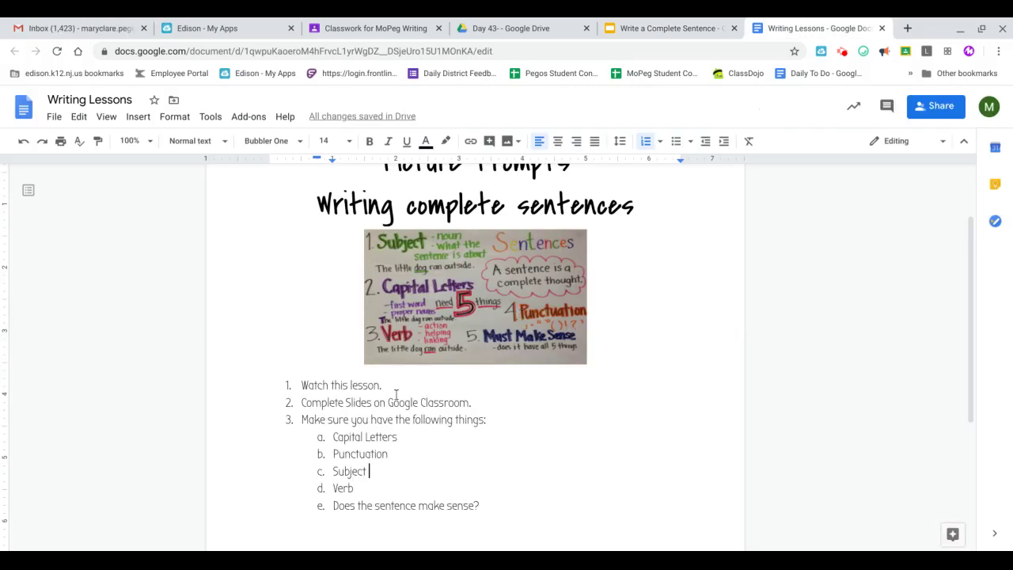
{"action": "left_click", "coordinate": [617, 28]}
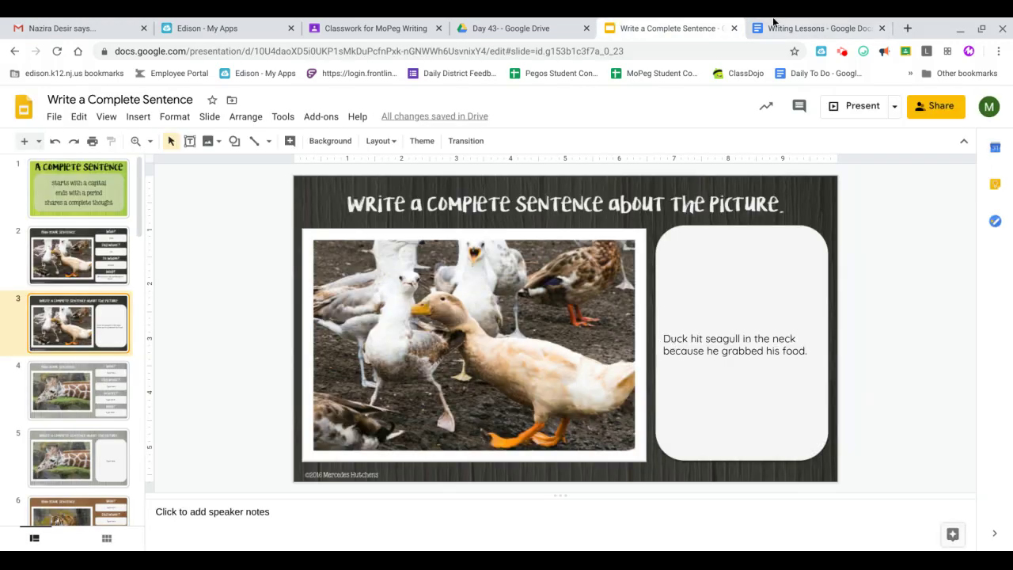
{"action": "left_click", "coordinate": [786, 24]}
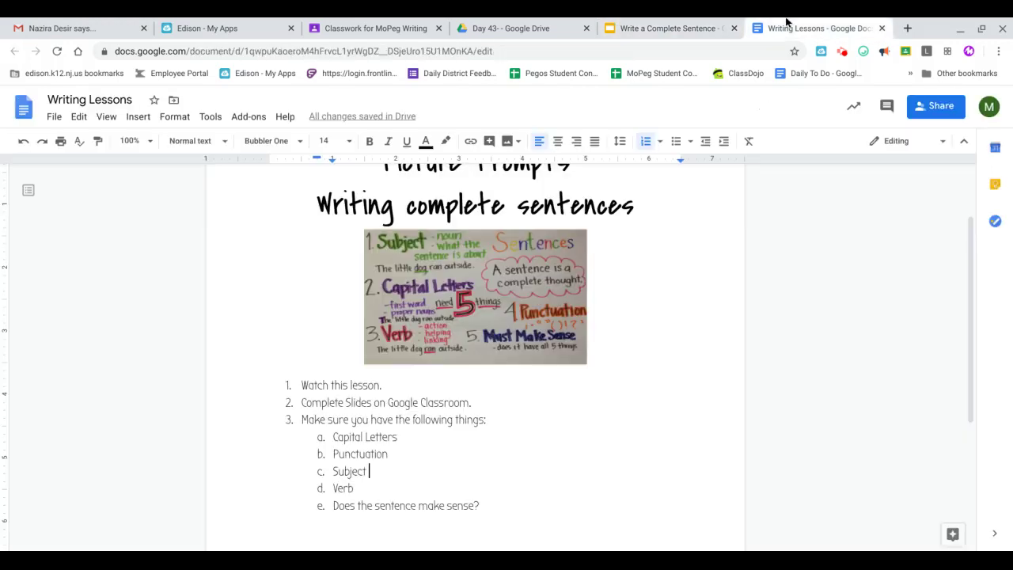
{"action": "left_click", "coordinate": [673, 23]}
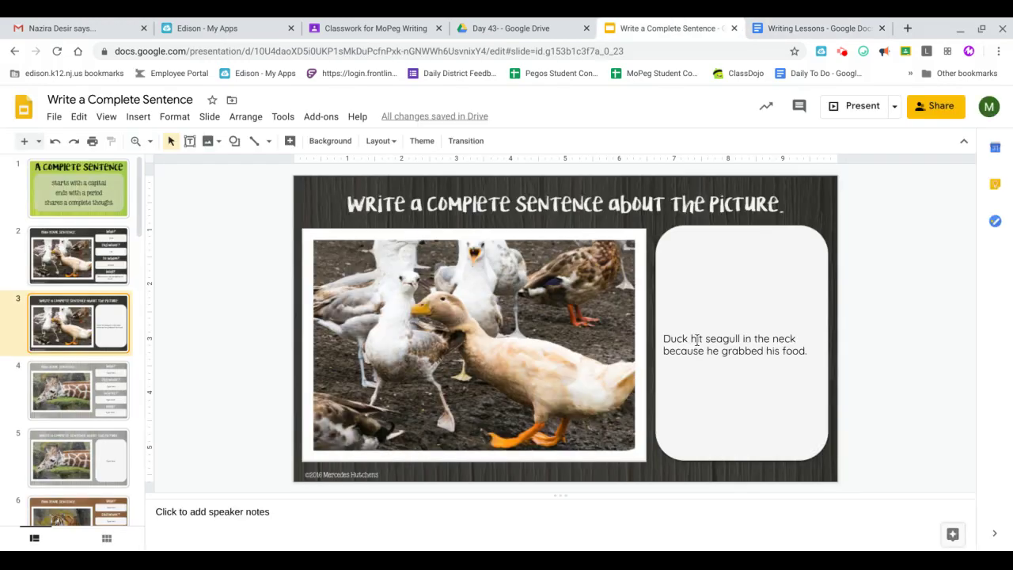
{"action": "left_click", "coordinate": [816, 22]}
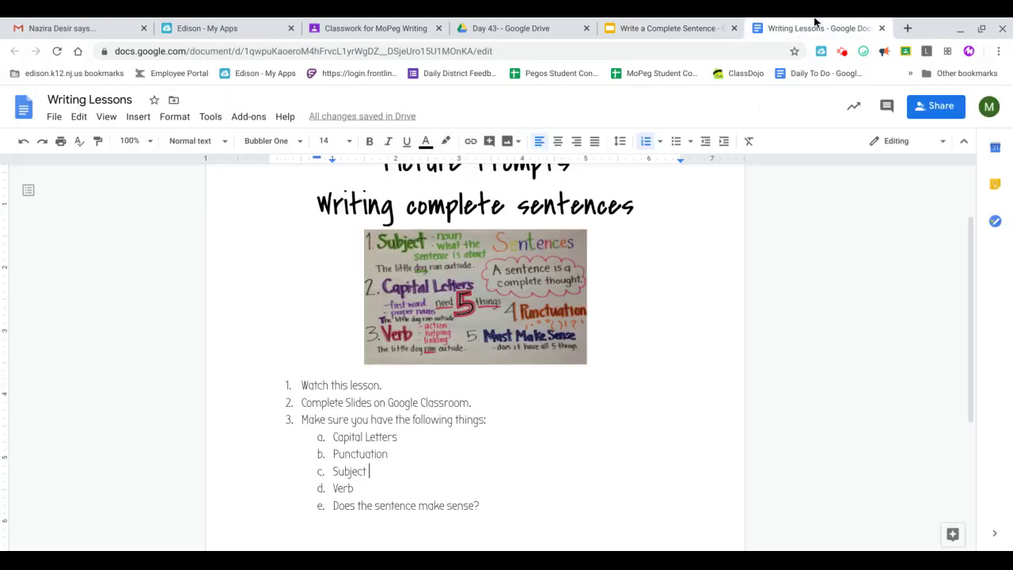
{"action": "left_click", "coordinate": [691, 22]}
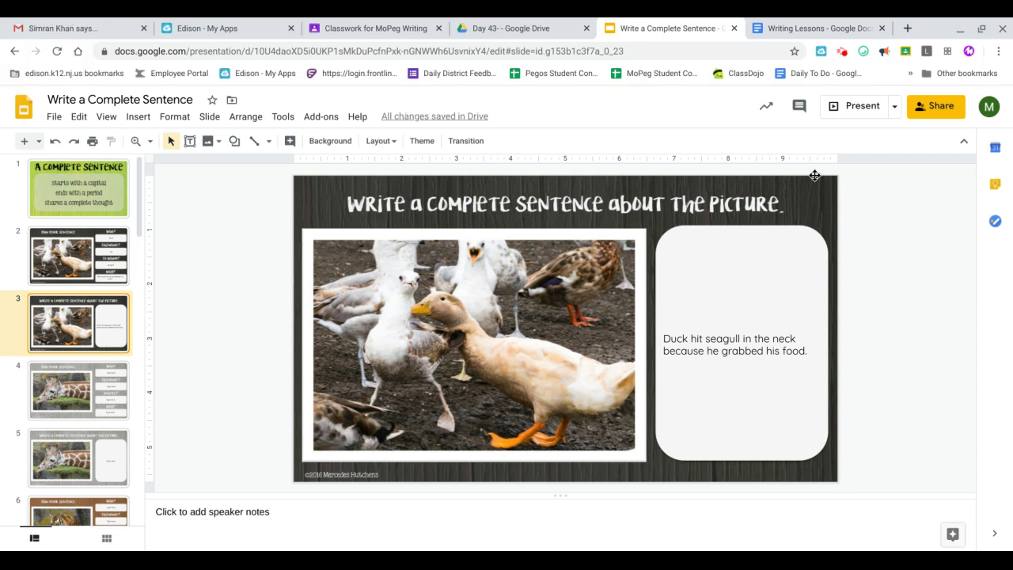
{"action": "left_click", "coordinate": [785, 24]}
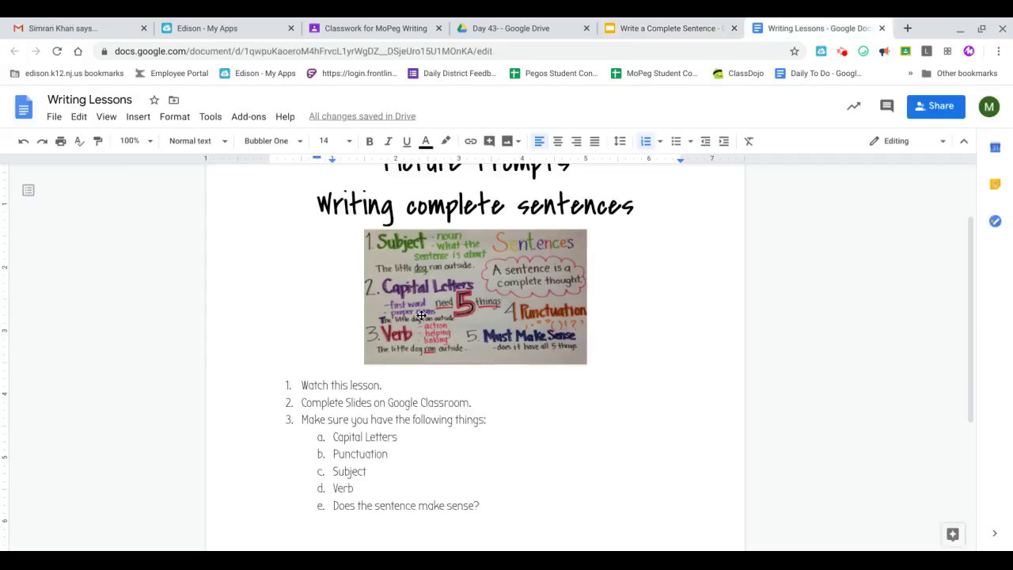